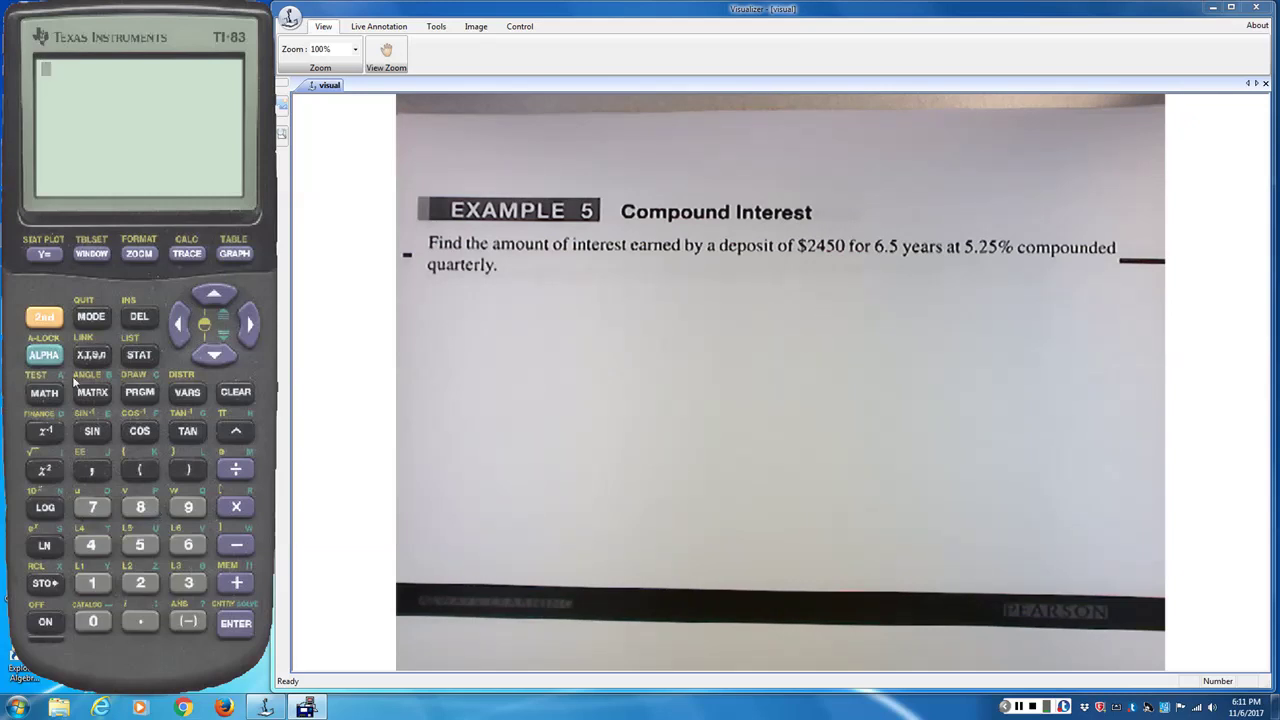
# Open the TI-83 FINANCE CALC menu with 2nd, x⁻¹ and start moving down its function list
pyautogui.click(44, 317)
pyautogui.click(46, 431)
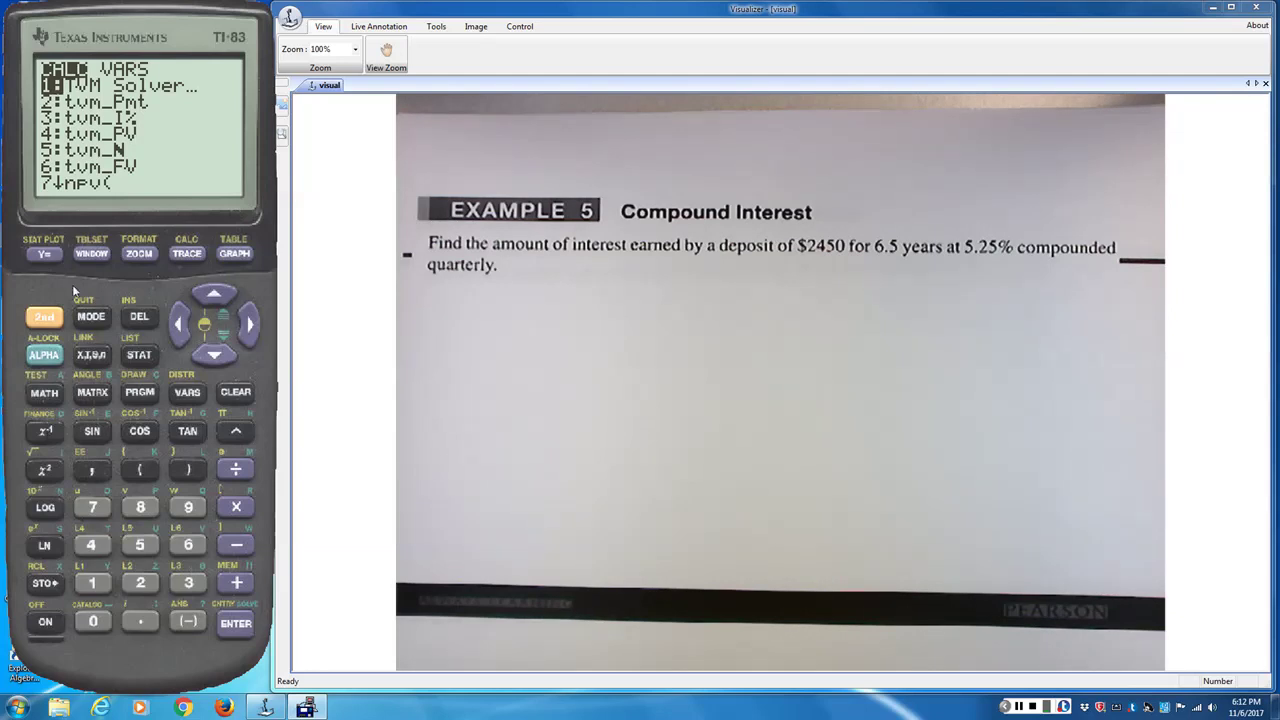
pyautogui.click(214, 356)
pyautogui.click(214, 356)
pyautogui.click(214, 356)
pyautogui.click(214, 356)
# Scroll further down to bal(, ΣPrn(, ΣInt(, ►Nom(, ►Eff( and dbd(, then back up
pyautogui.click(214, 356)
pyautogui.click(214, 356)
pyautogui.click(214, 356)
pyautogui.click(218, 359)
pyautogui.click(218, 359)
pyautogui.click(218, 359)
pyautogui.click(218, 359)
pyautogui.click(214, 356)
pyautogui.click(214, 356)
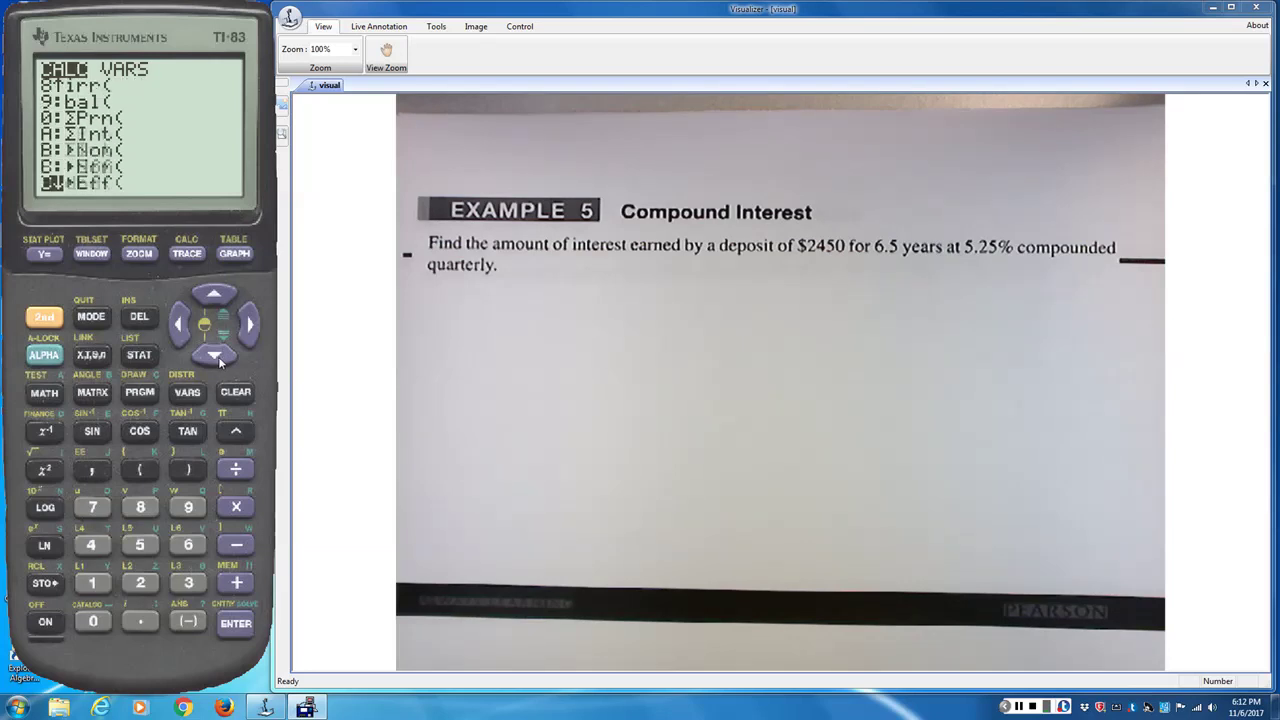
pyautogui.click(212, 297)
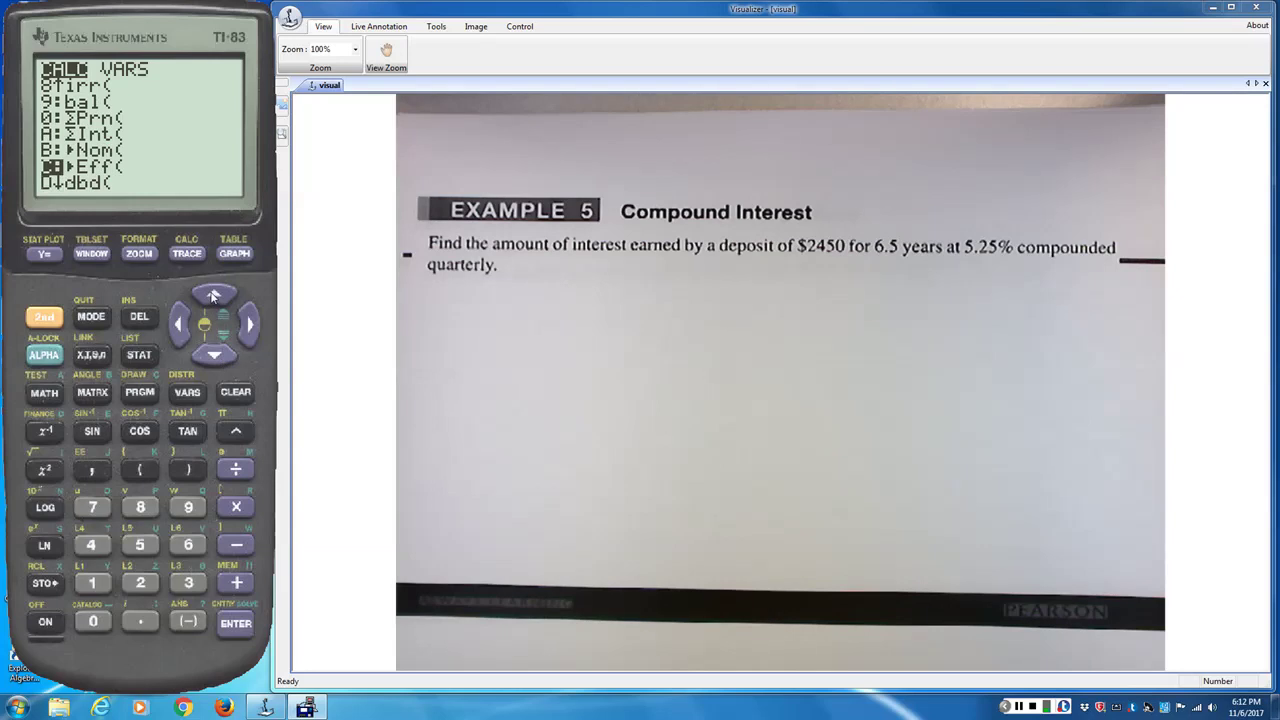
pyautogui.click(212, 297)
pyautogui.rightClick(226, 281)
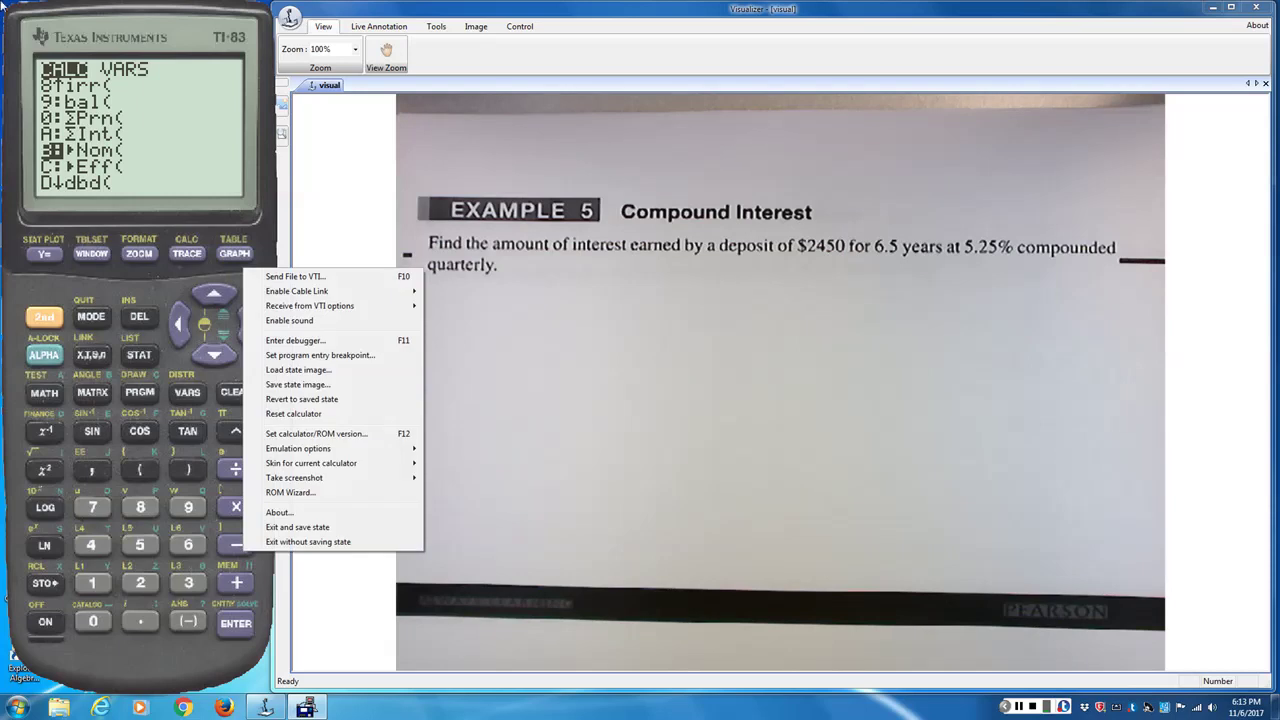
pyautogui.click(207, 357)
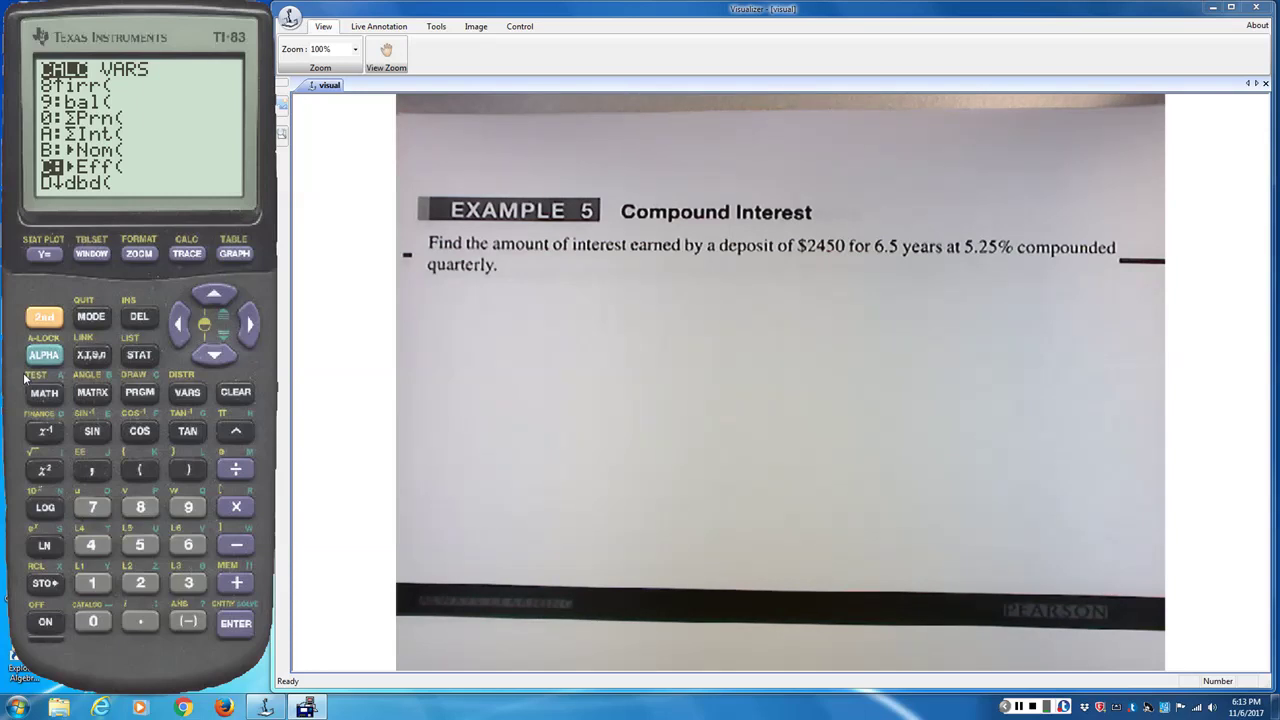
# Open 1:TVM Solver, showing N, I%, PV, PMT and FV at 0, and launch Windows Explorer
pyautogui.click(222, 292)
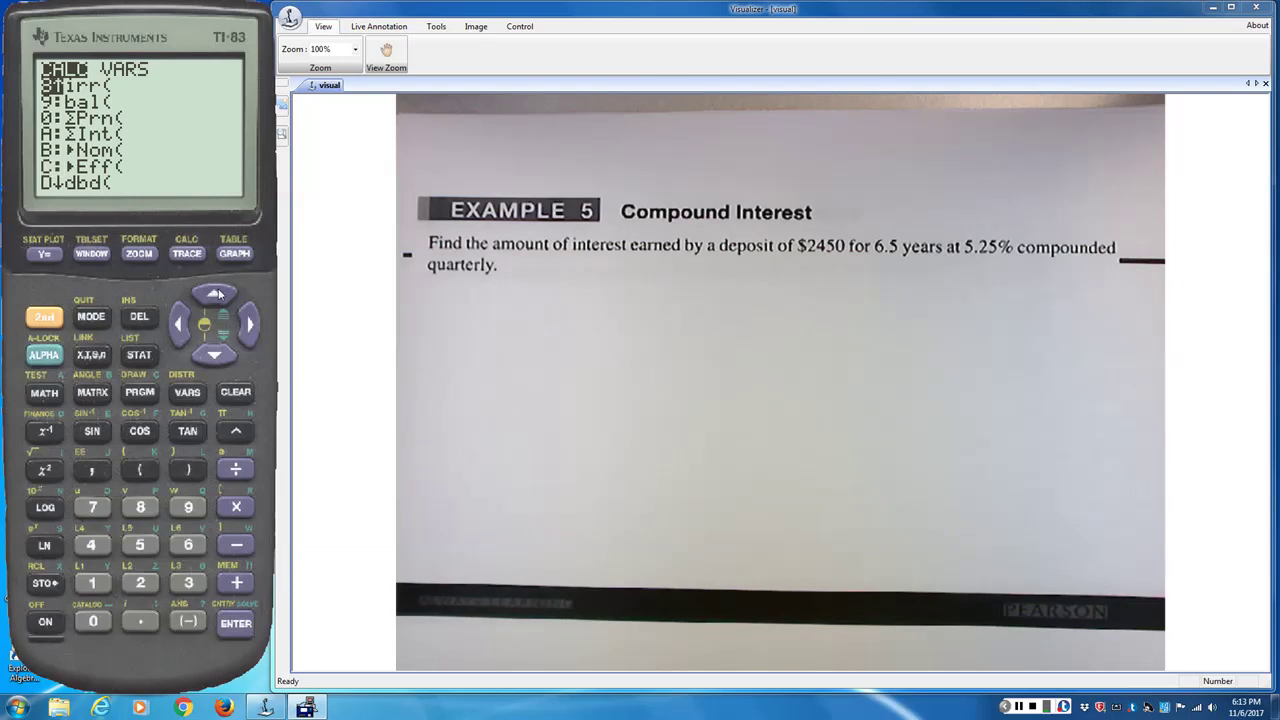
pyautogui.click(218, 292)
pyautogui.click(218, 292)
pyautogui.click(218, 292)
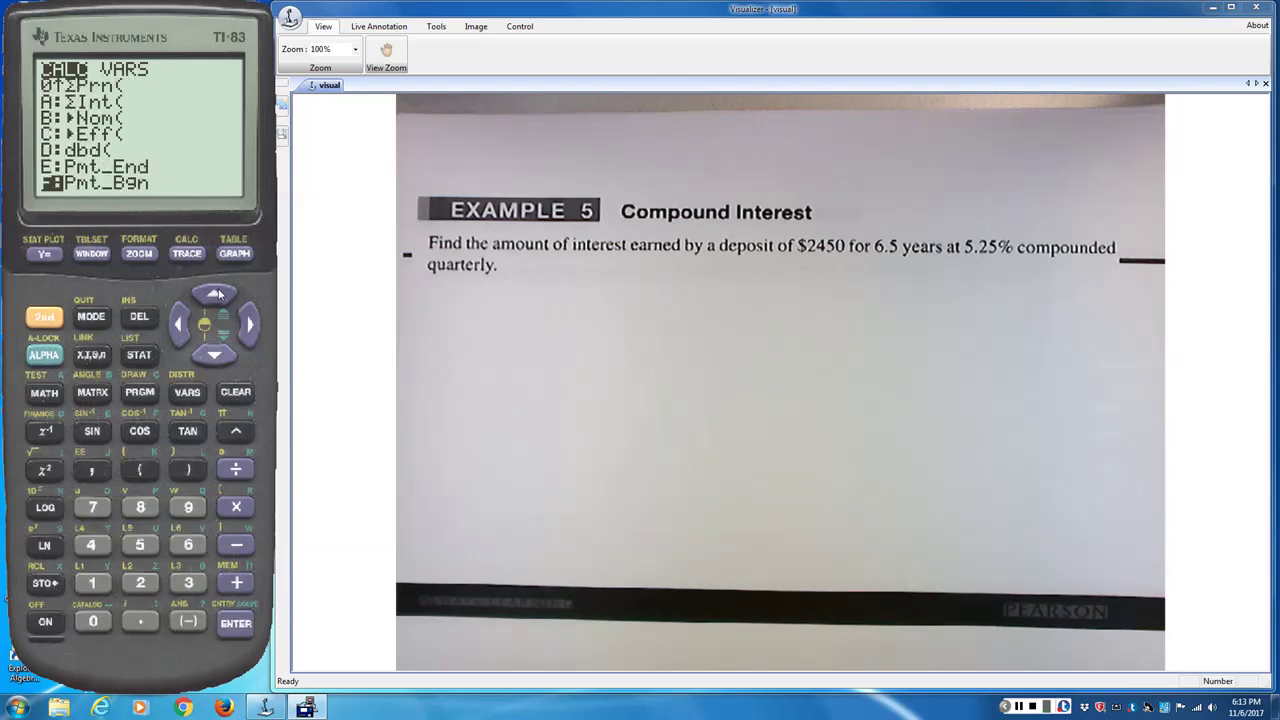
pyautogui.click(213, 356)
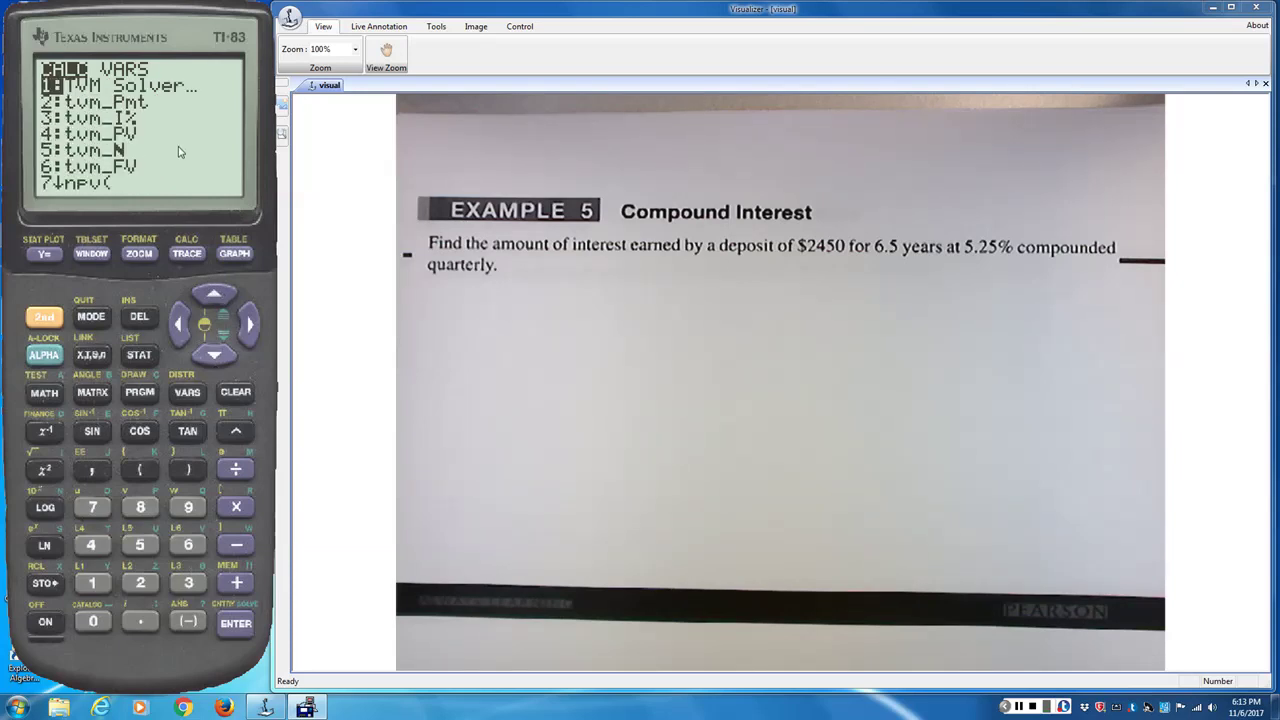
pyautogui.click(236, 624)
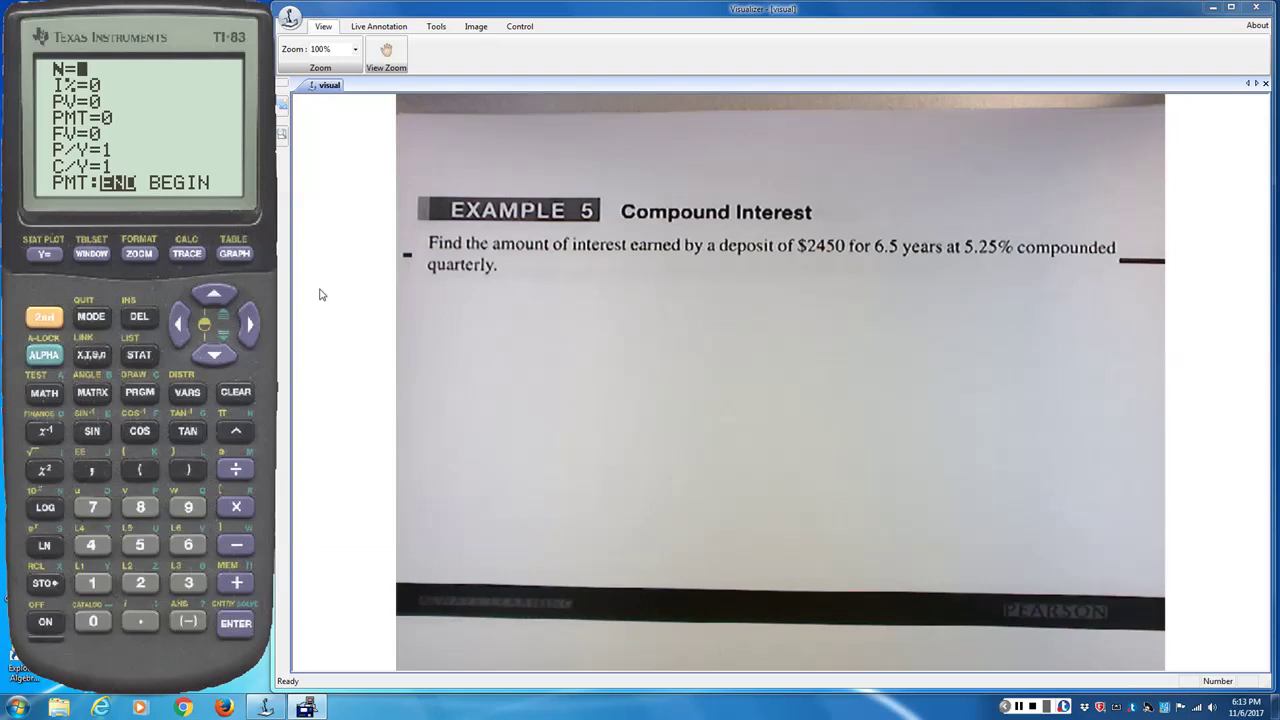
pyautogui.click(58, 707)
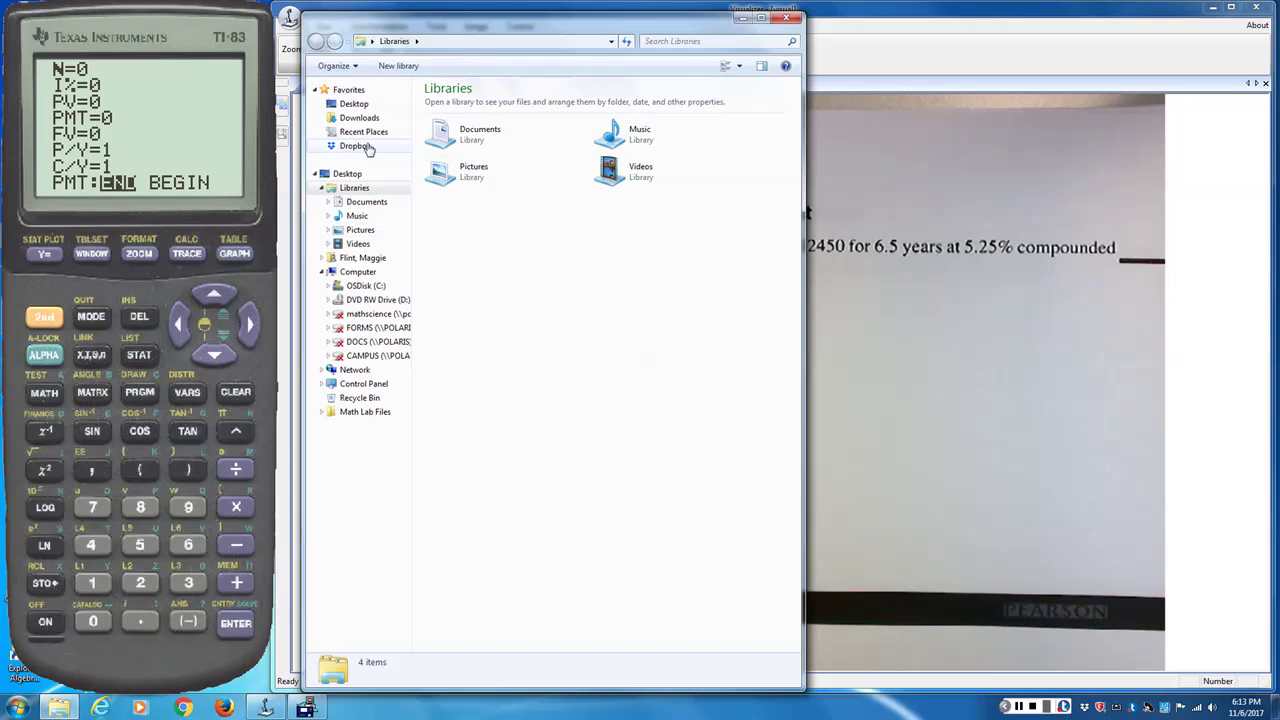
# Go to Dropbox > Math 1630 > Fall 2017 > Powerpoints and open Section 5.1 F17
pyautogui.click(360, 147)
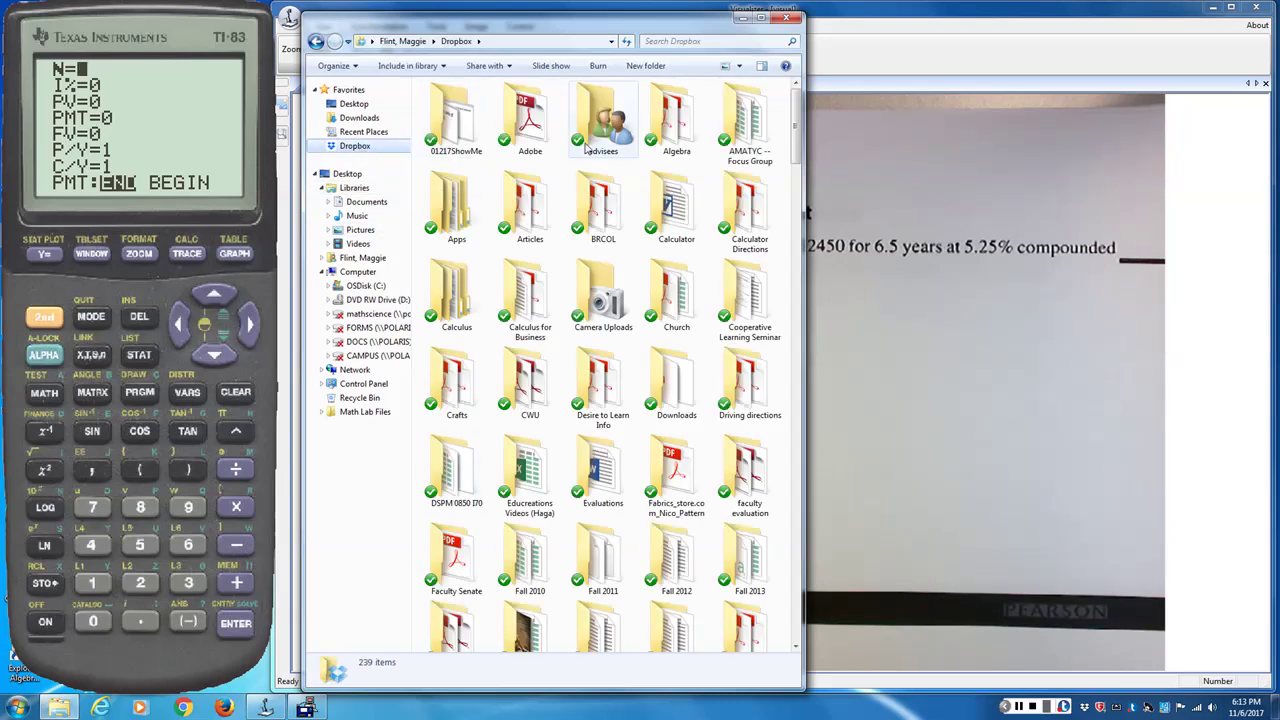
pyautogui.click(603, 385)
pyautogui.scroll(-10, 556, 370)
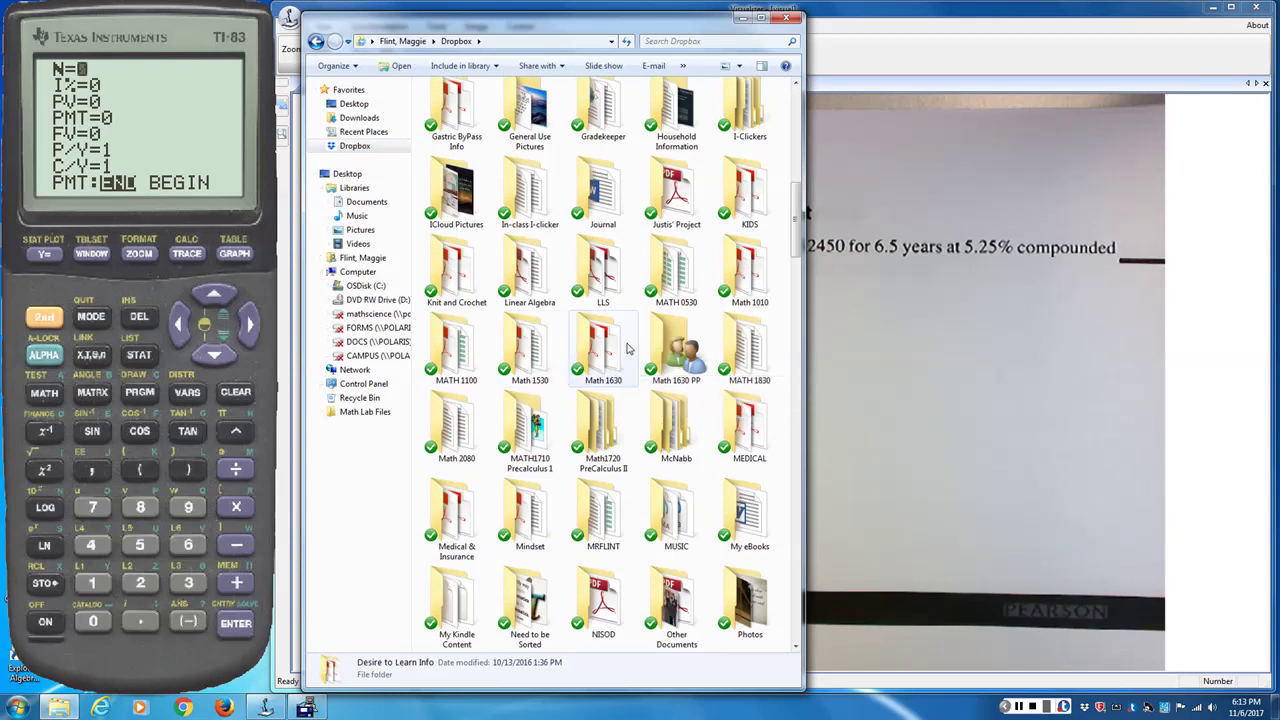
pyautogui.doubleClick(600, 350)
pyautogui.click(476, 135)
pyautogui.click(460, 133)
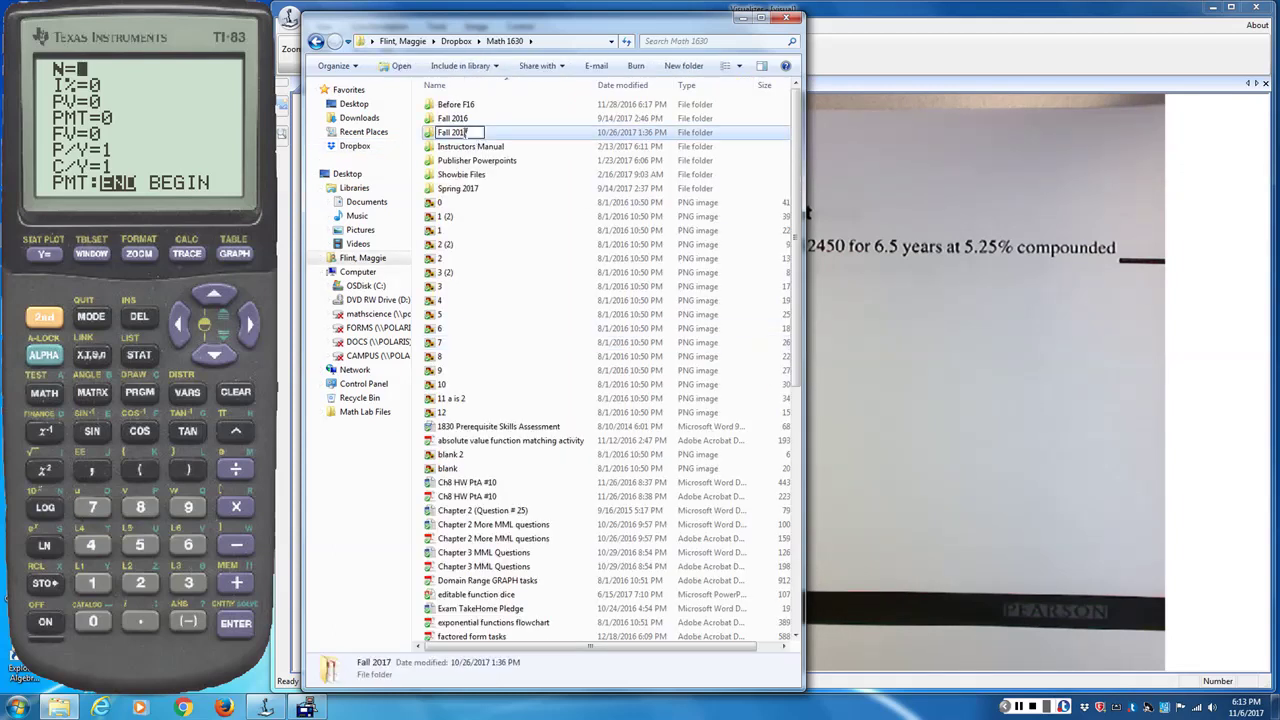
pyautogui.doubleClick(432, 138)
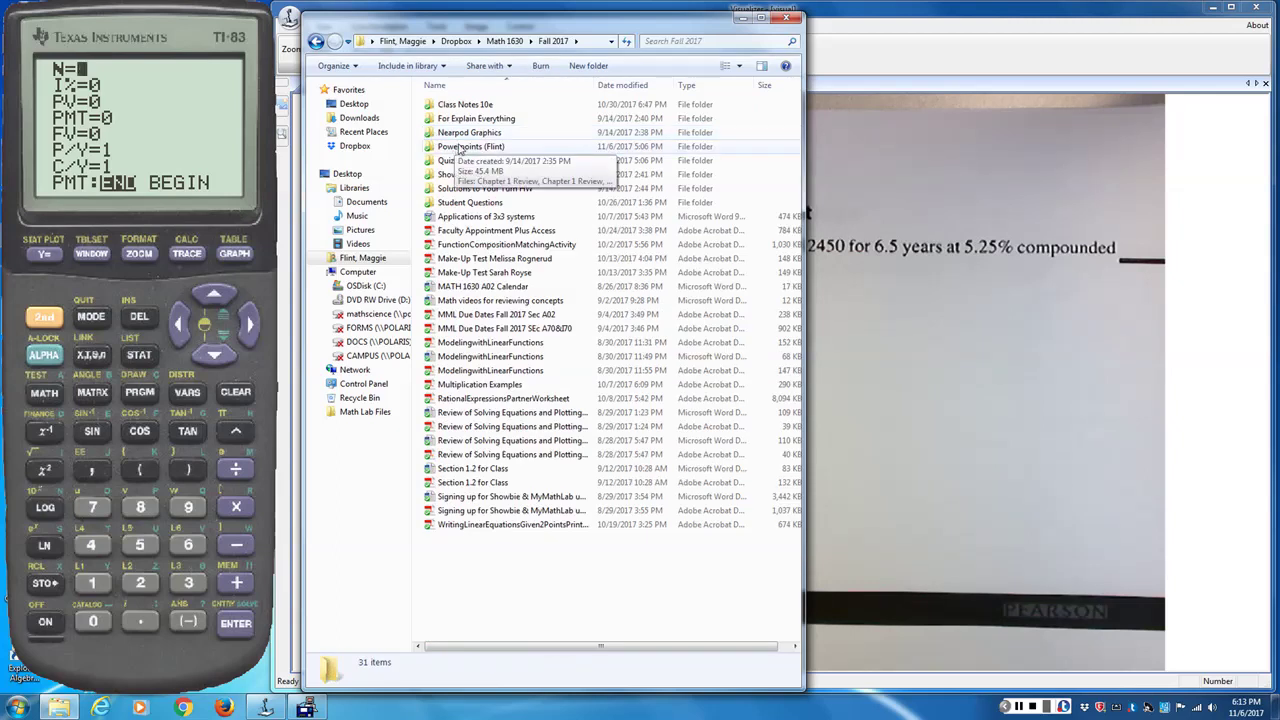
pyautogui.doubleClick(458, 147)
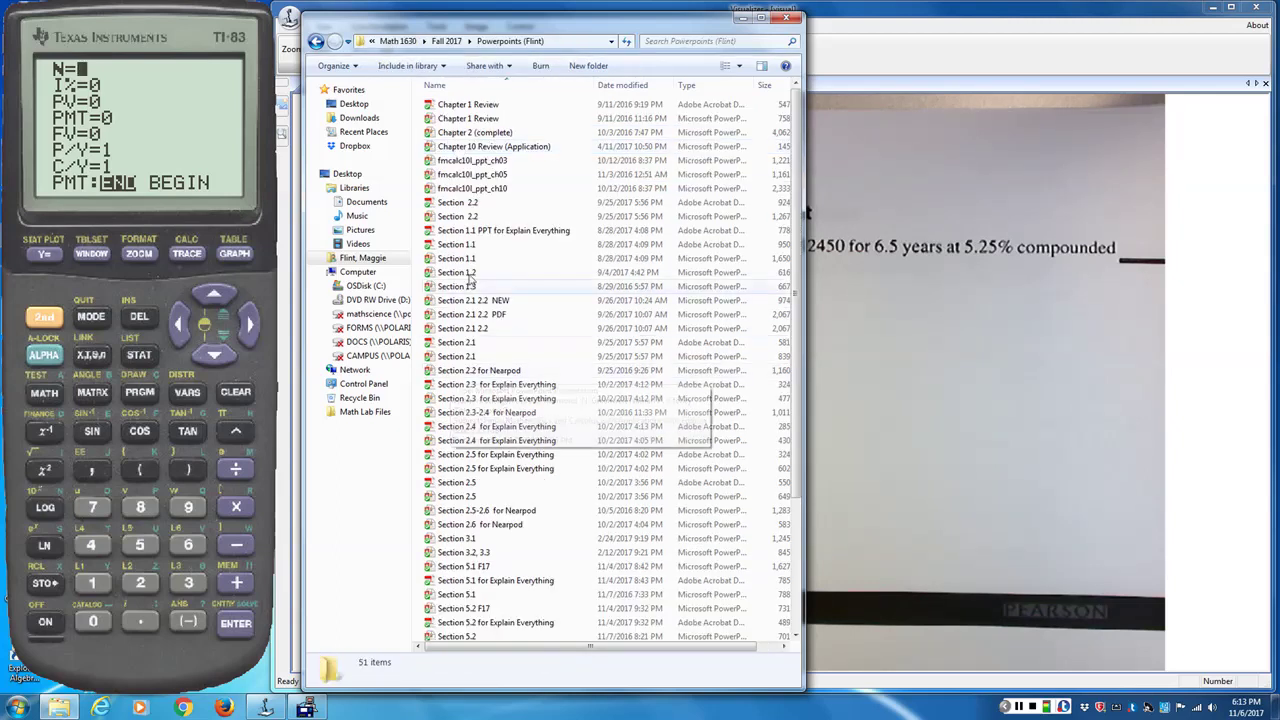
pyautogui.click(481, 567)
pyautogui.doubleClick(481, 567)
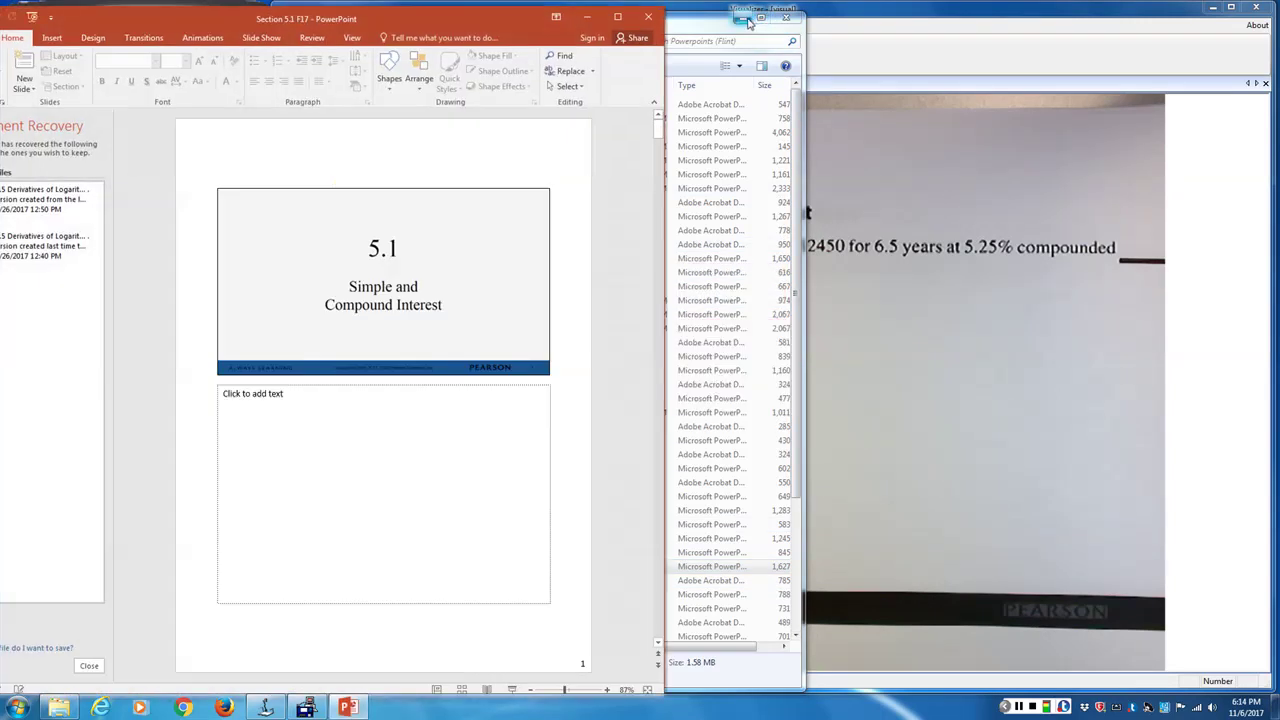
# Minimize Explorer, dock PowerPoint beside the calculator, dismiss Document Recovery, and switch to Normal view
pyautogui.click(745, 18)
pyautogui.moveTo(492, 22); pyautogui.dragTo(1278, 200)
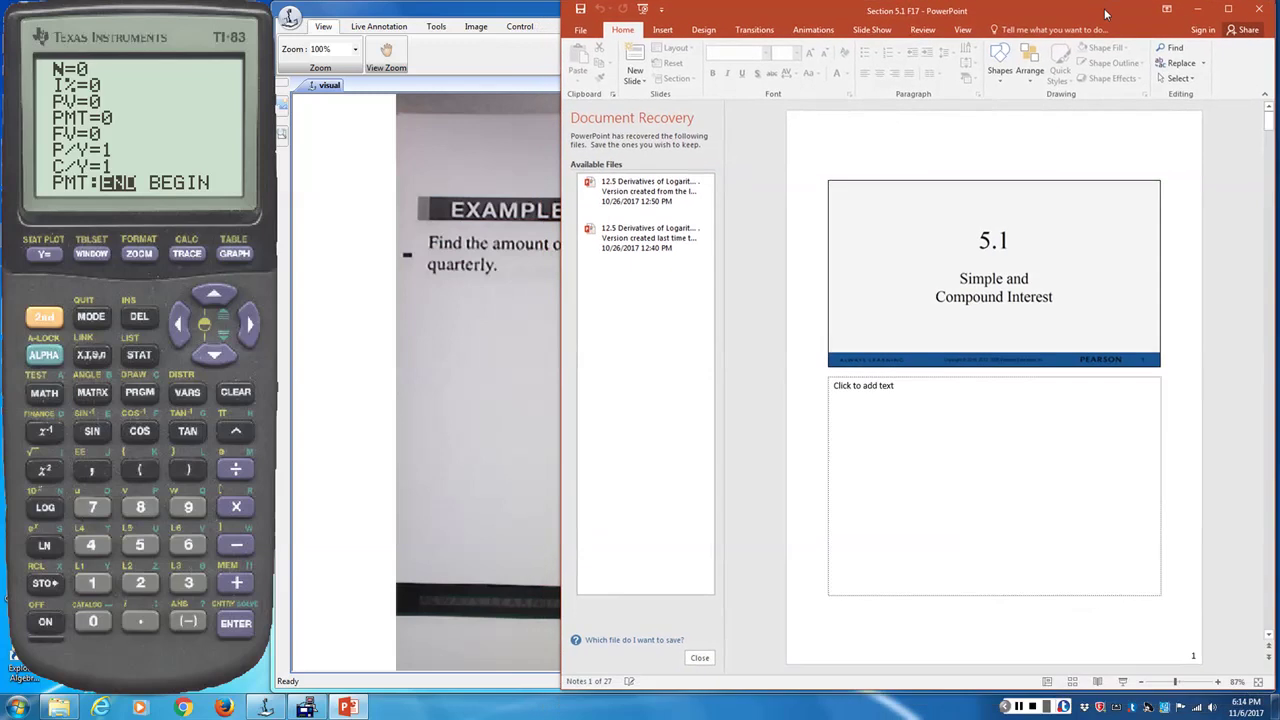
pyautogui.click(699, 659)
pyautogui.moveTo(560, 375); pyautogui.dragTo(271, 336)
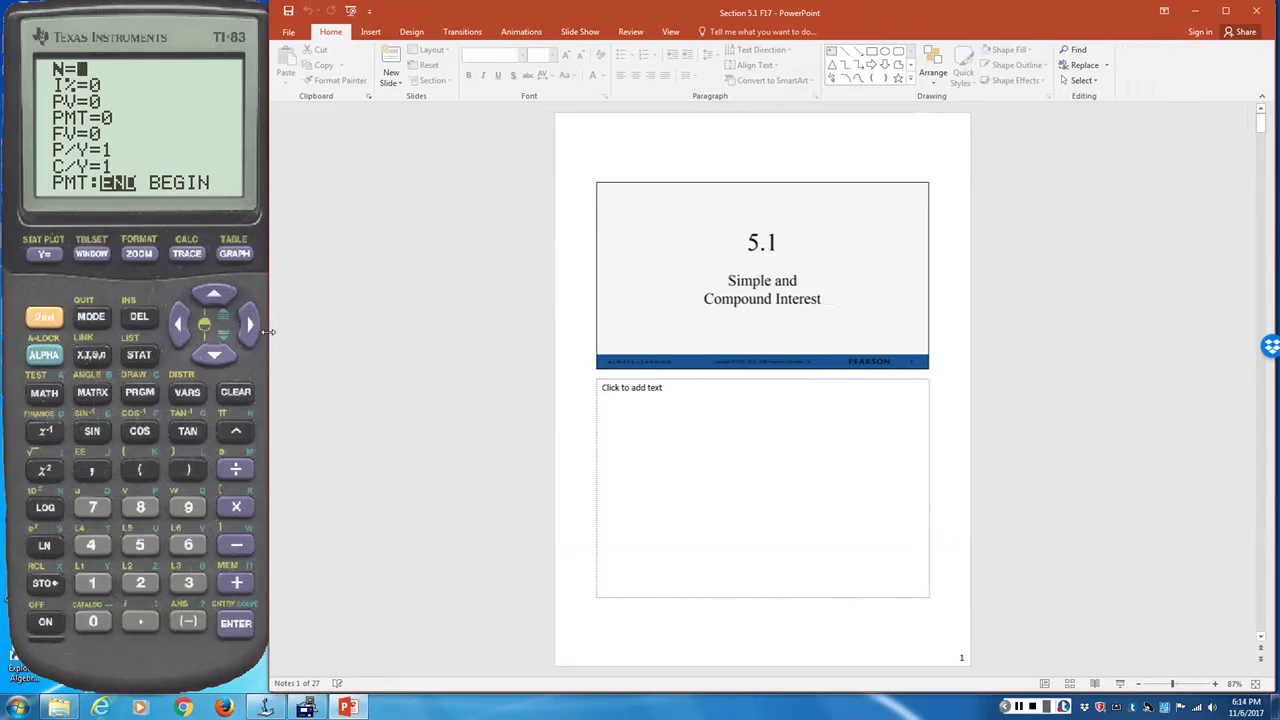
pyautogui.click(672, 31)
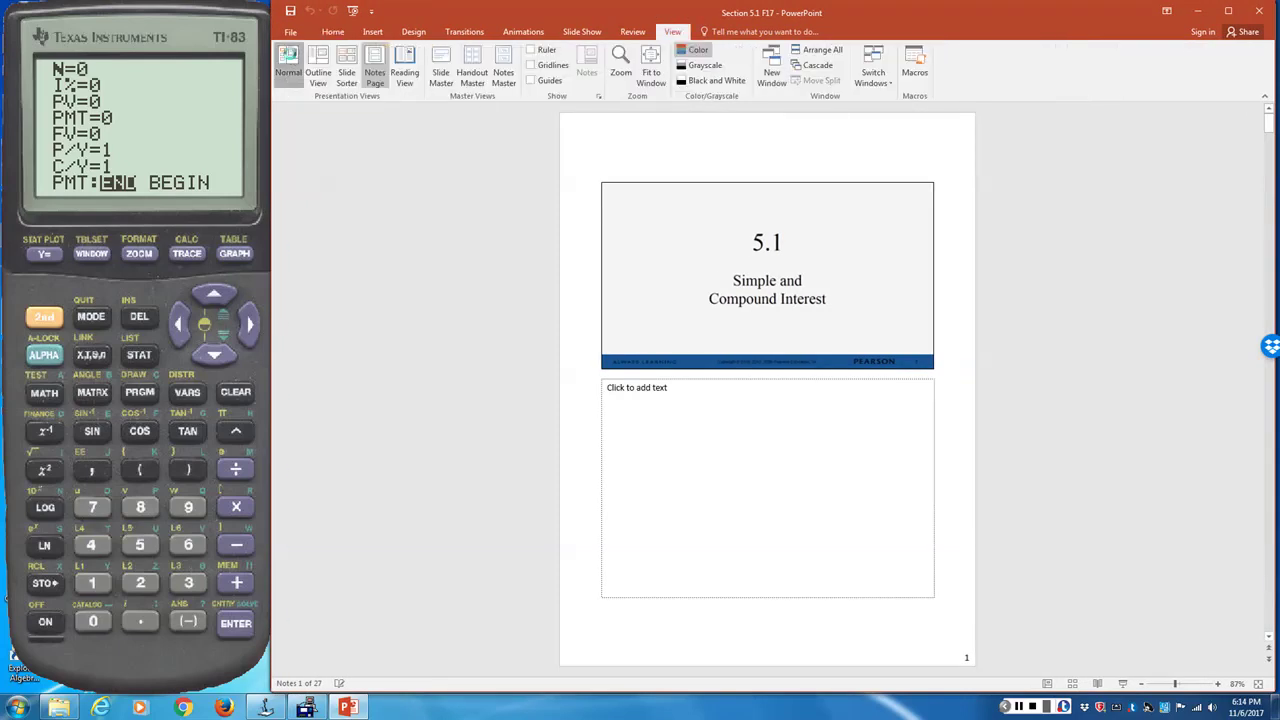
pyautogui.click(287, 72)
# Narrow the thumbnail pane to slide numbers and scroll to slide 10, the Technology Note
pyautogui.moveTo(422, 177); pyautogui.dragTo(315, 139)
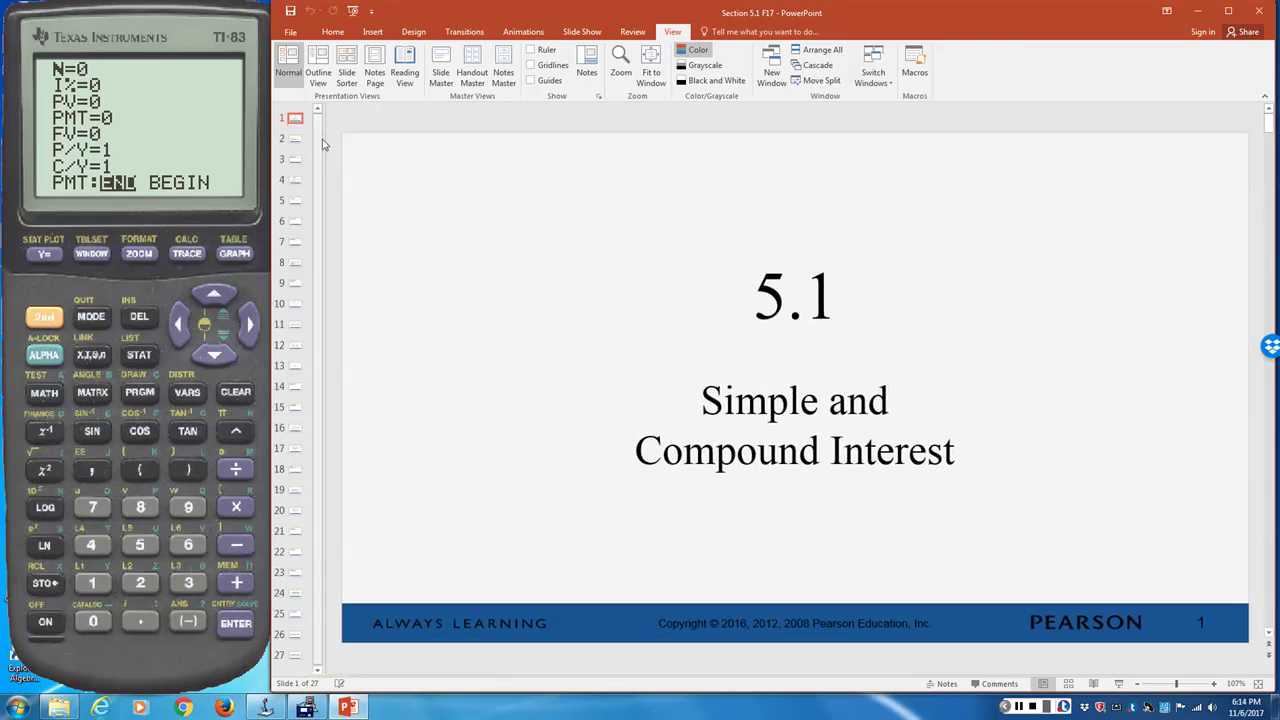
pyautogui.scroll(-2, 905, 420)
pyautogui.scroll(-5, 812, 407)
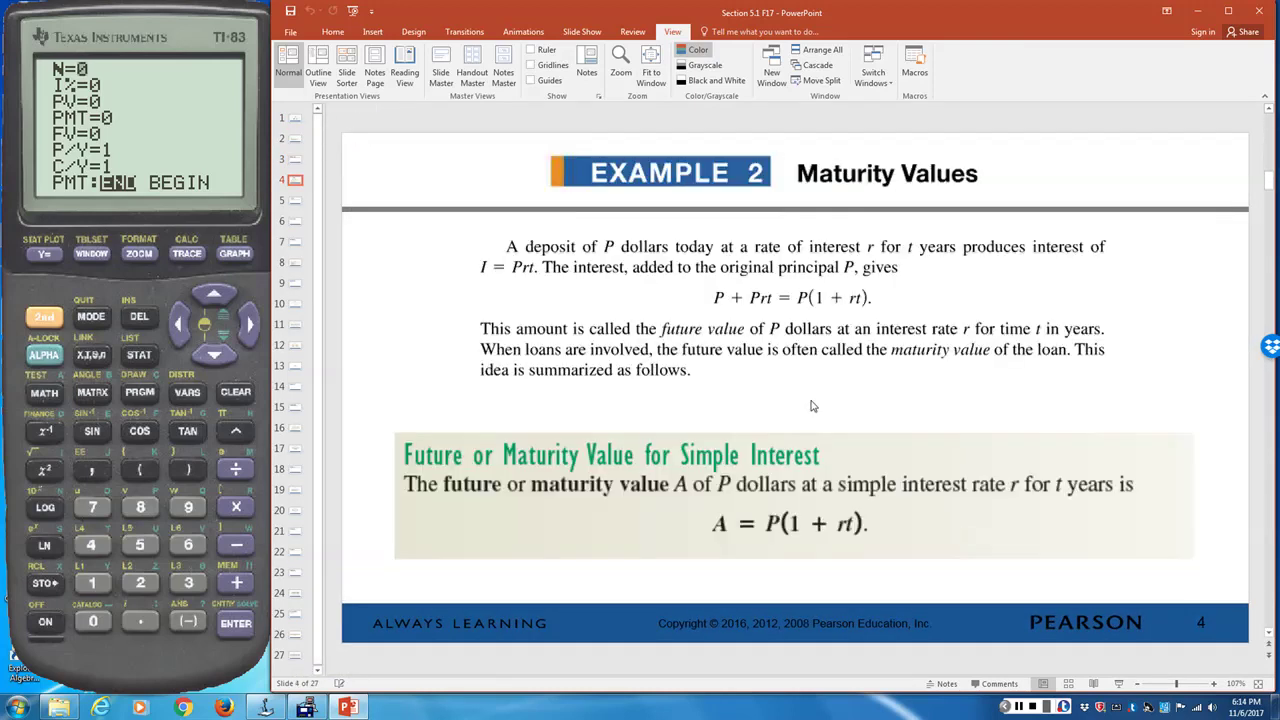
pyautogui.scroll(-1, 811, 403)
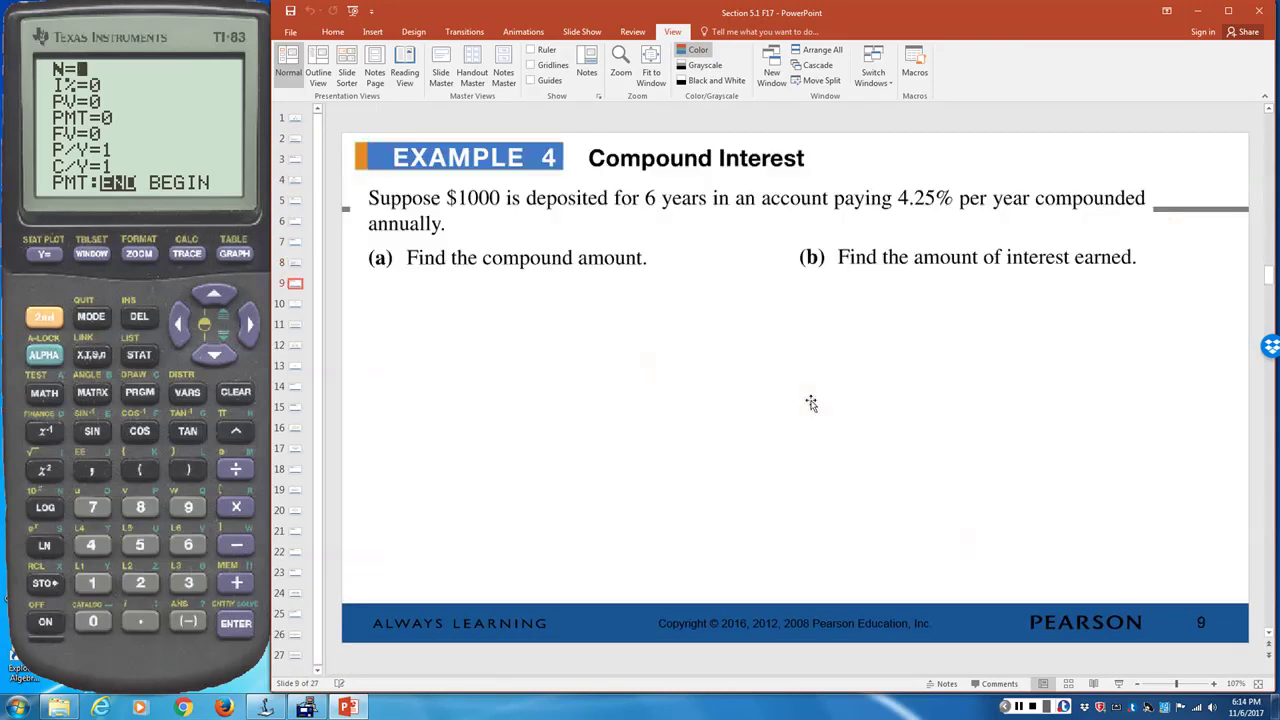
pyautogui.scroll(-1, 811, 403)
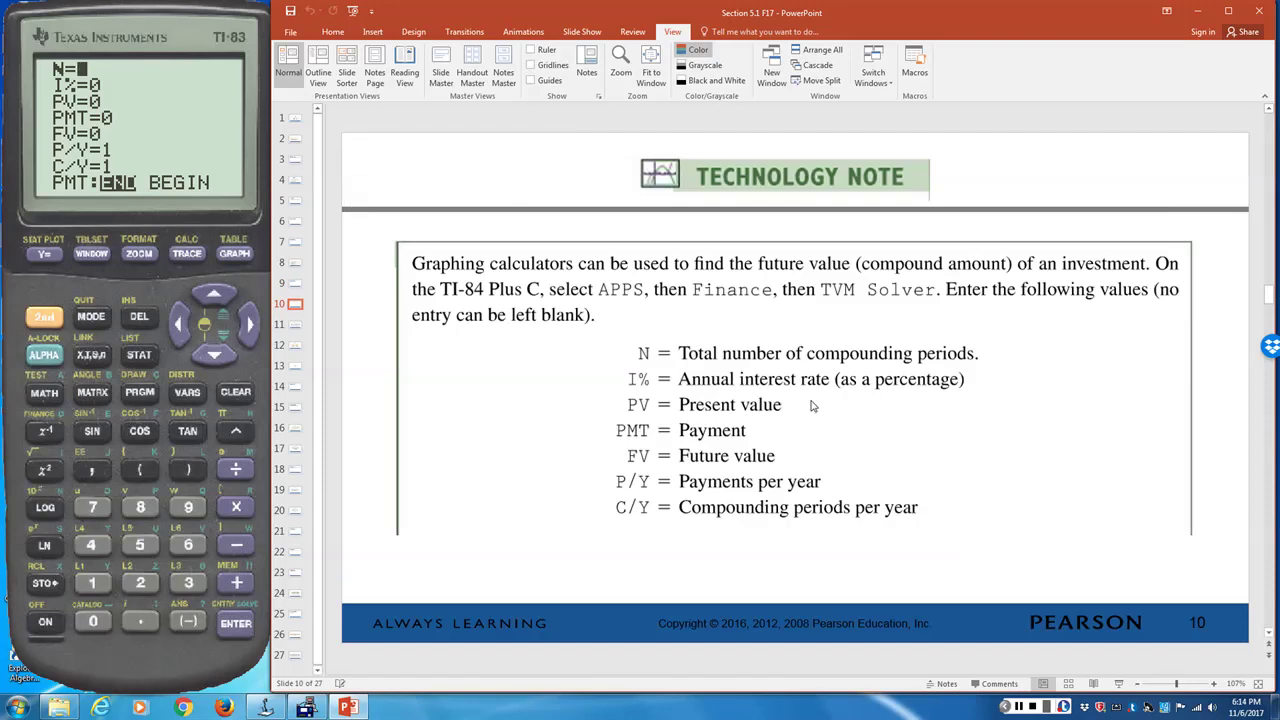